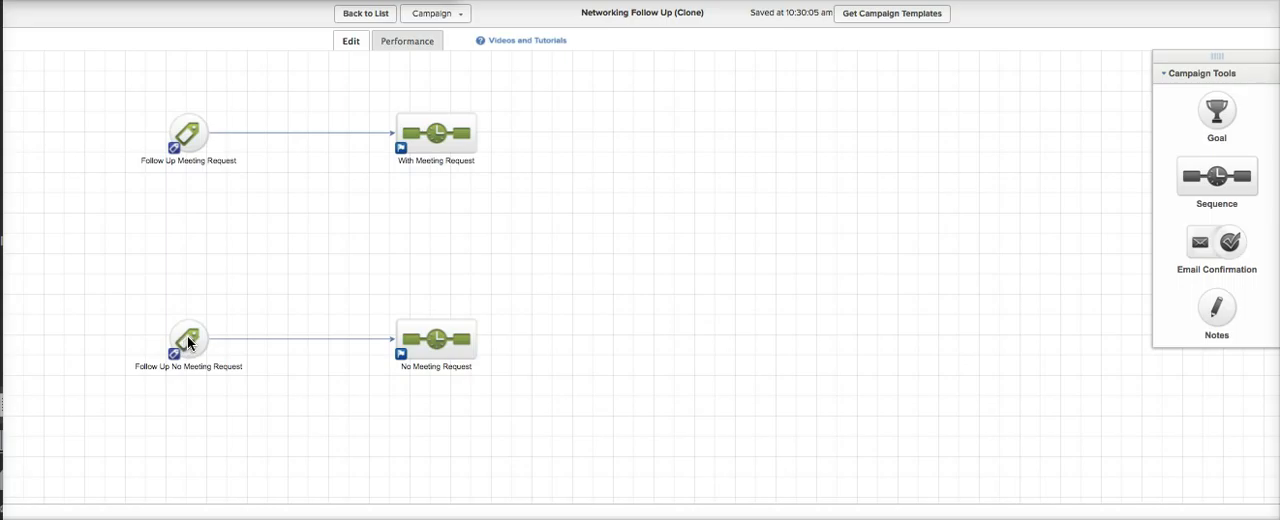
# - Review the Follow Up No Meeting Request goal's trigger tag and the email in the No Meeting Request sequence, and return to the campaign
pyautogui.doubleClick(188, 340)
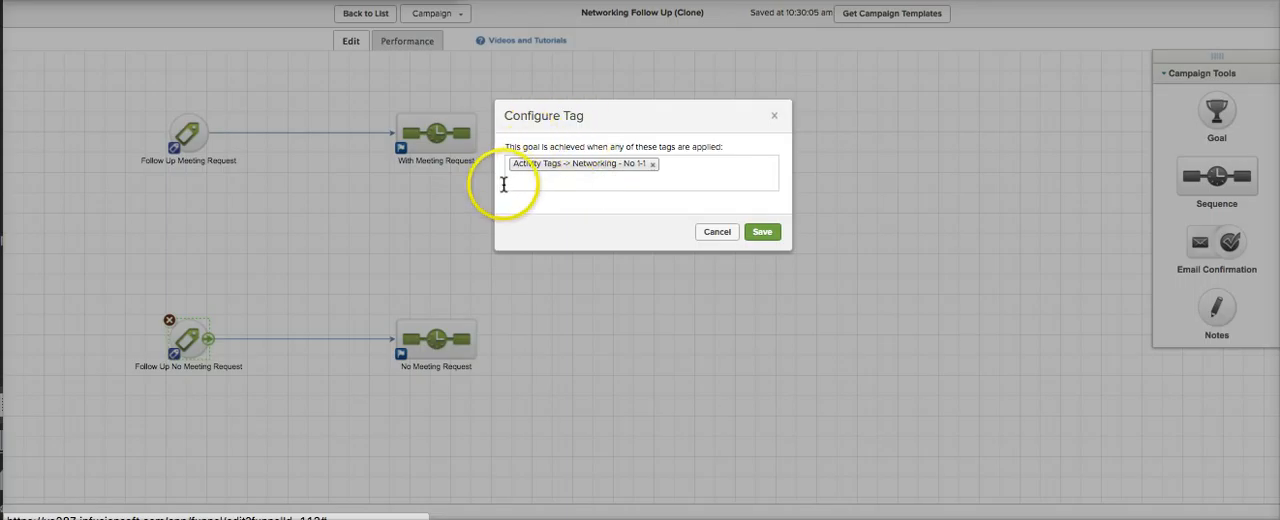
pyautogui.click(710, 231)
pyautogui.doubleClick(440, 336)
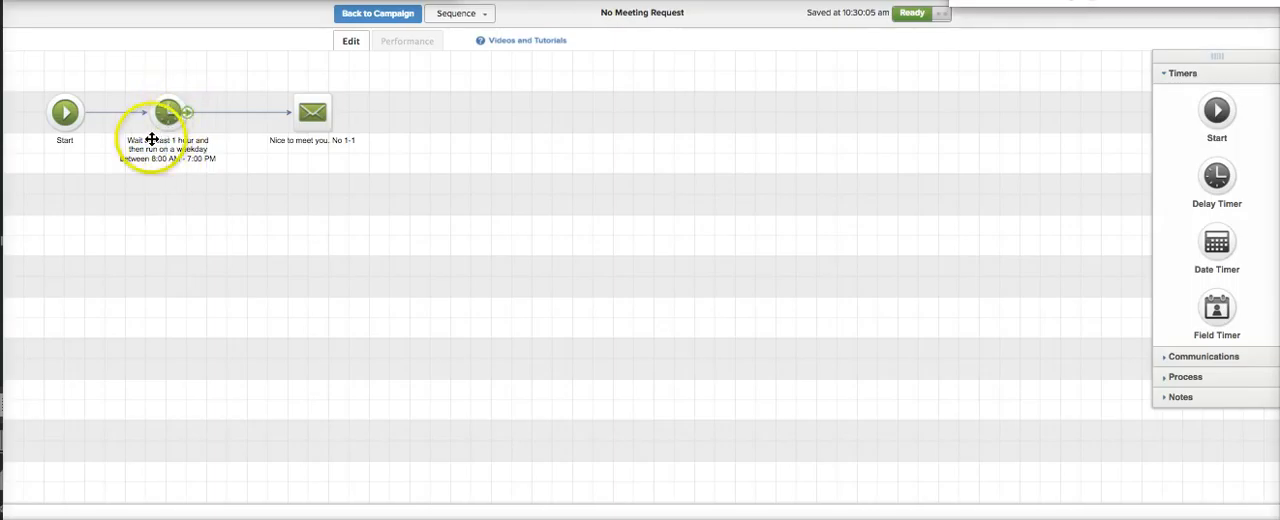
pyautogui.doubleClick(313, 112)
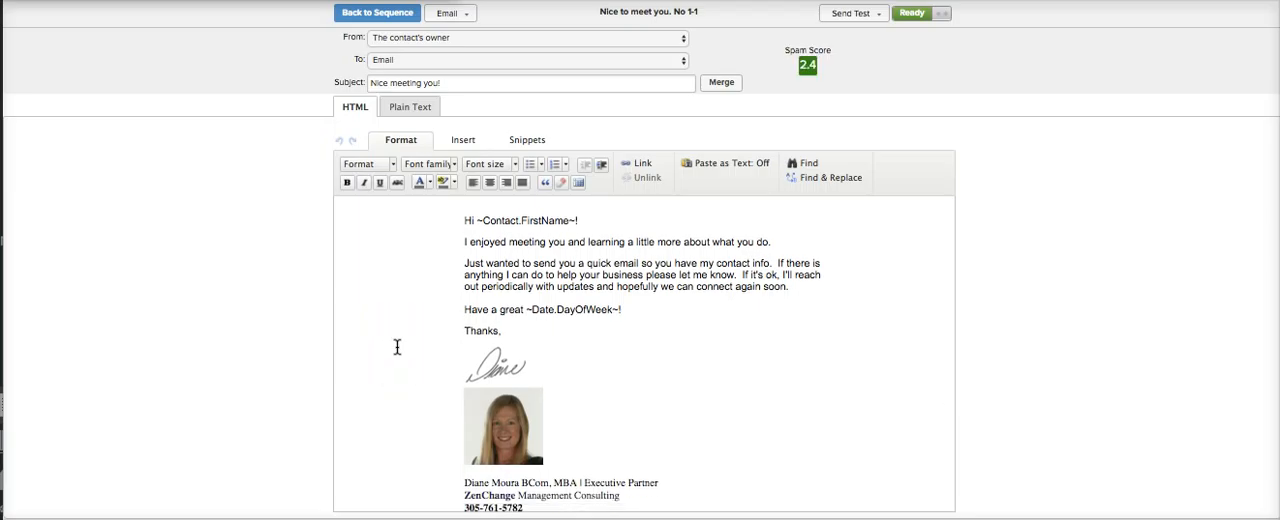
pyautogui.click(380, 374)
pyautogui.click(429, 235)
pyautogui.click(361, 18)
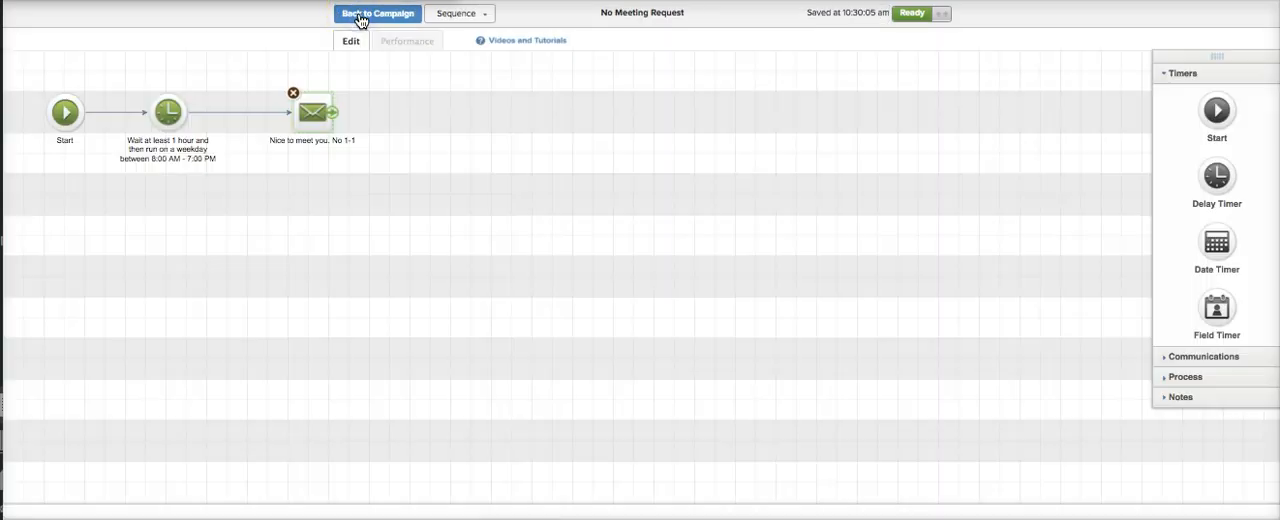
pyautogui.click(361, 18)
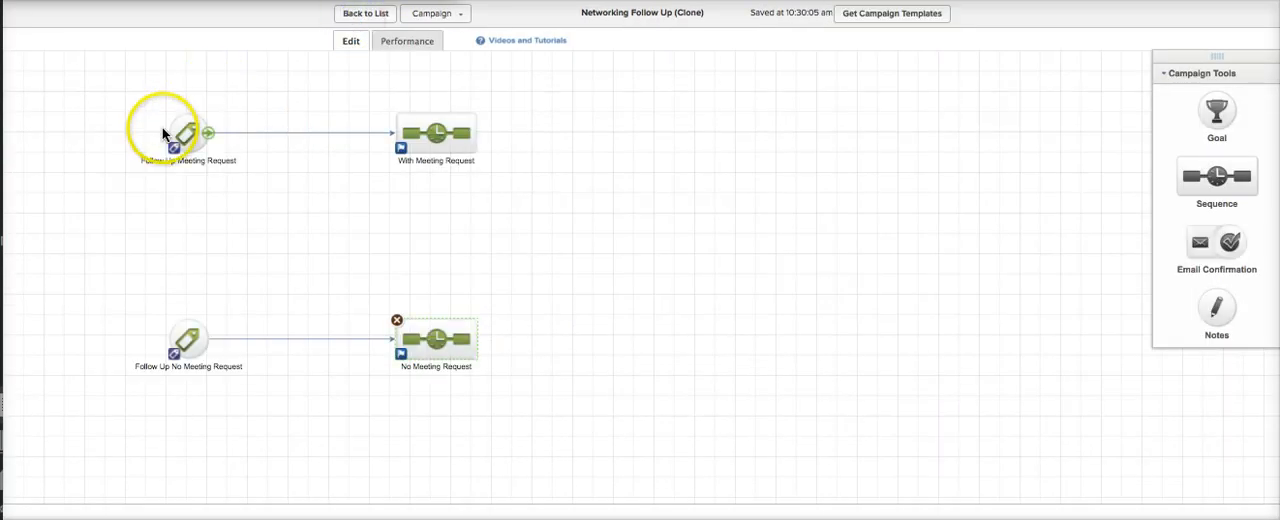
# - Review the Follow Up Meeting Request goal's trigger tag and the Nice to Meet you 1-1 email in the With Meeting Request sequence
pyautogui.doubleClick(179, 130)
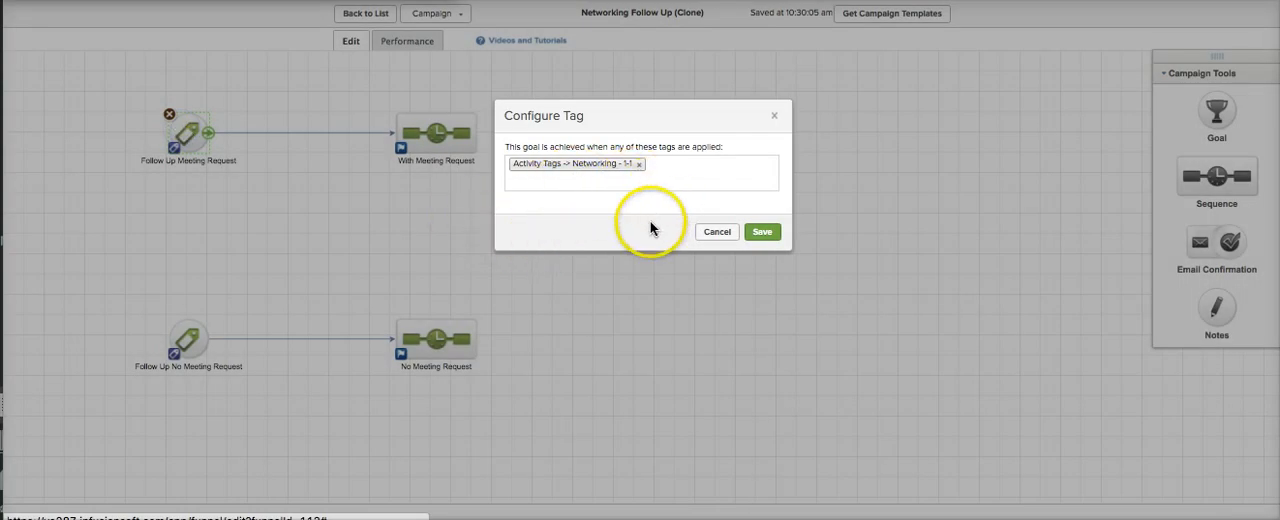
pyautogui.click(701, 234)
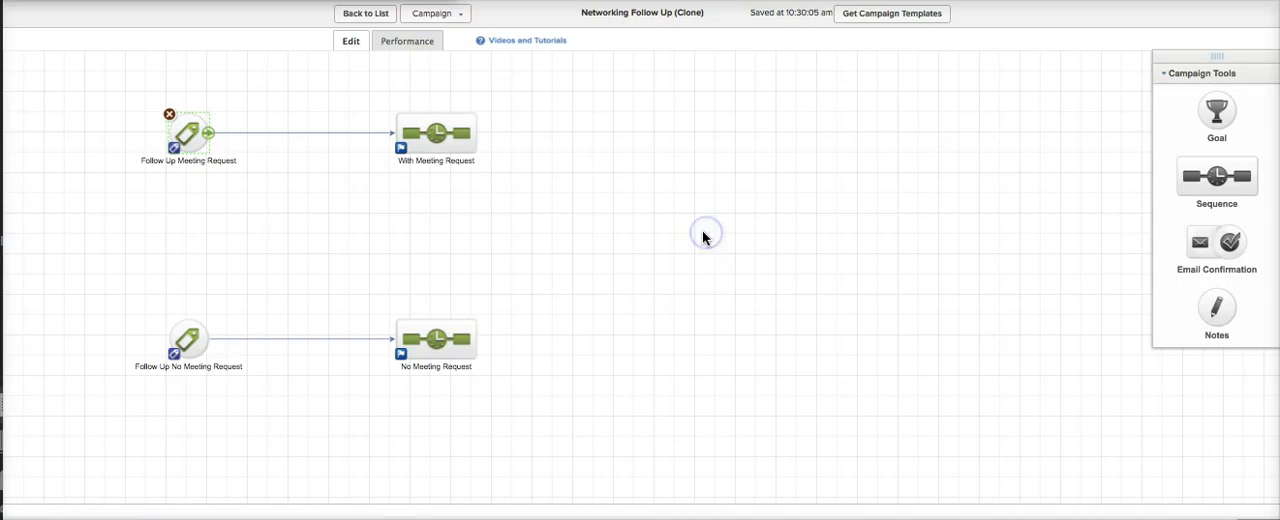
pyautogui.doubleClick(435, 131)
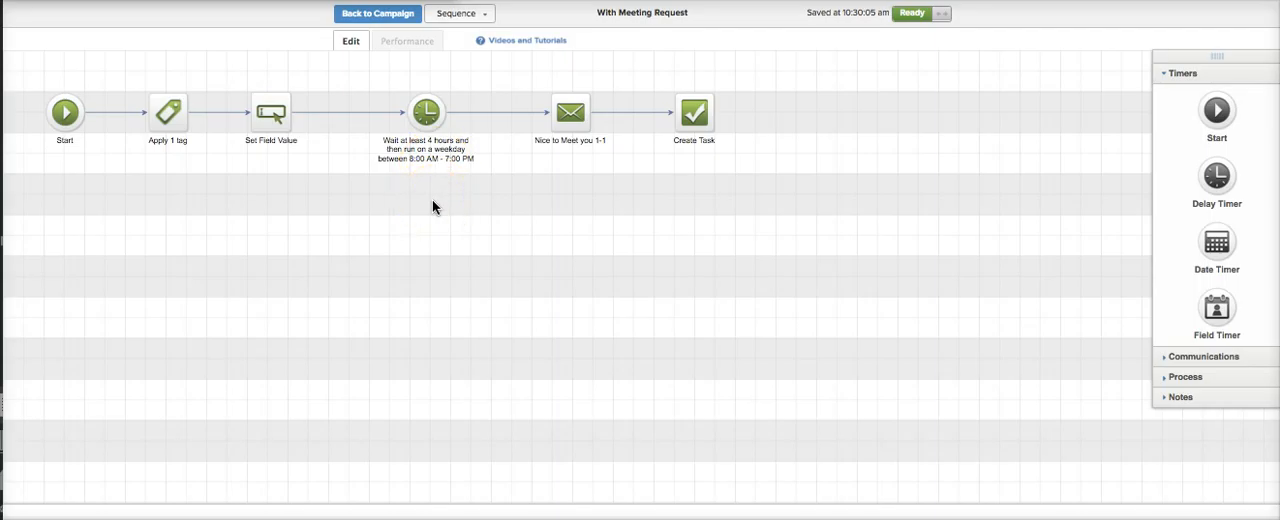
pyautogui.doubleClick(573, 106)
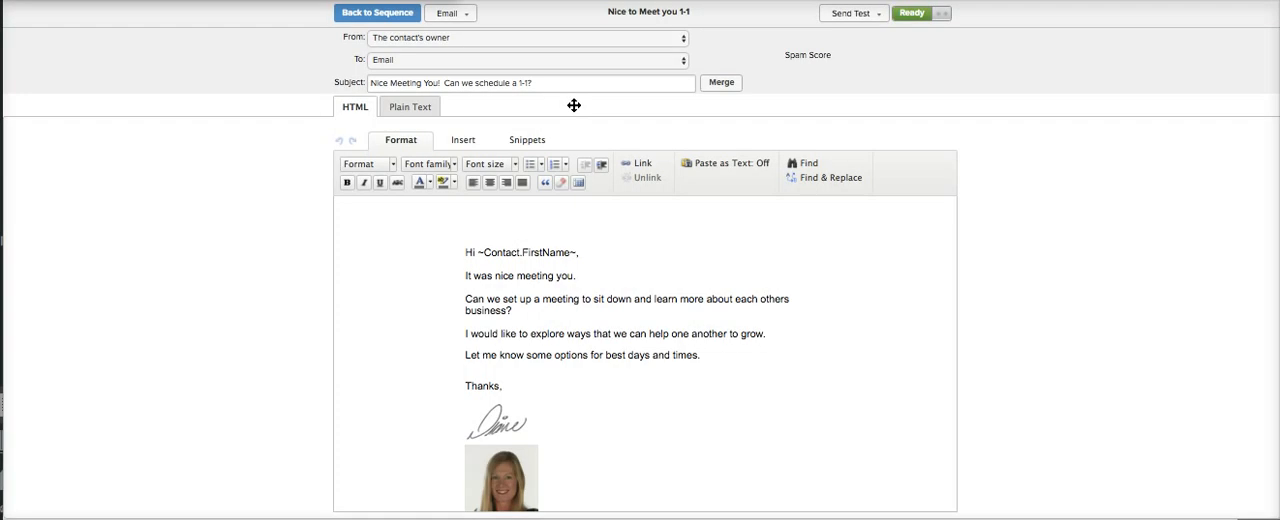
pyautogui.scroll(-2, 412, 321)
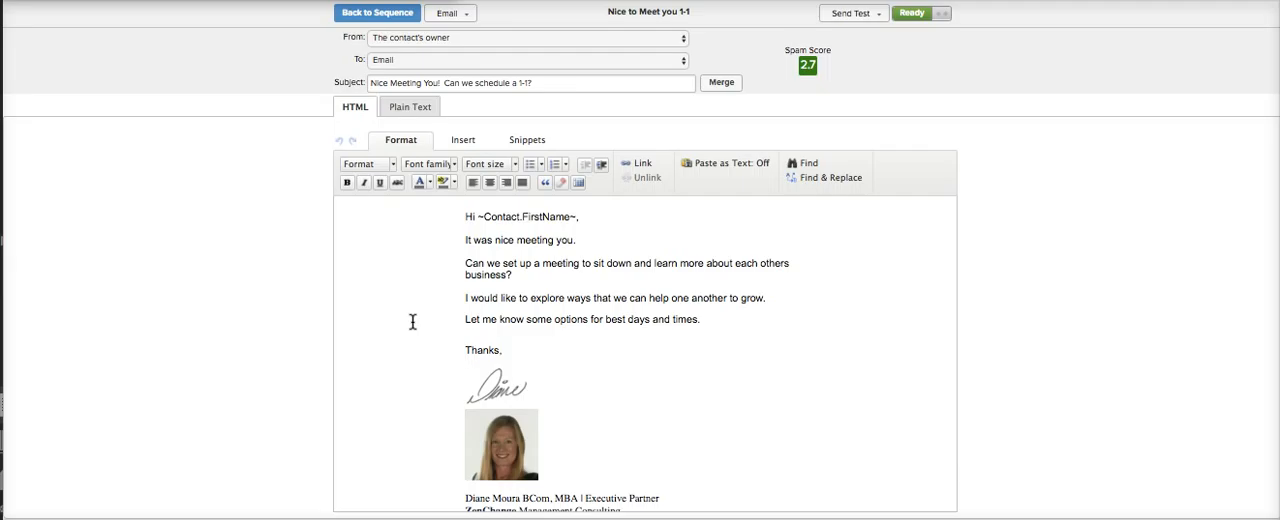
pyautogui.click(377, 14)
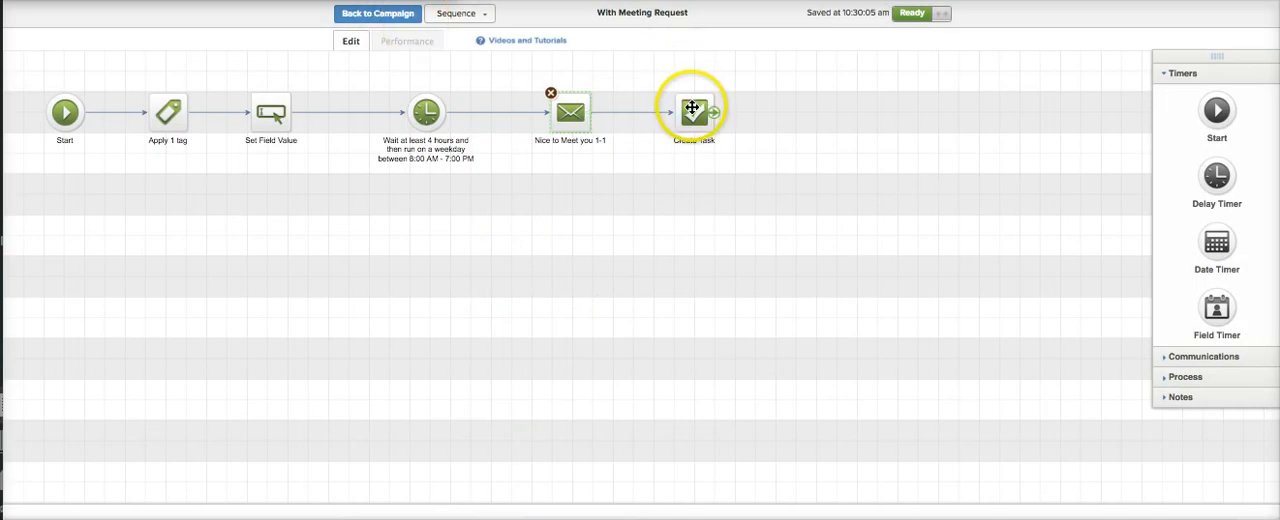
# - Review the Create Task settings in the With Meeting Request sequence and return to the campaign
pyautogui.doubleClick(692, 107)
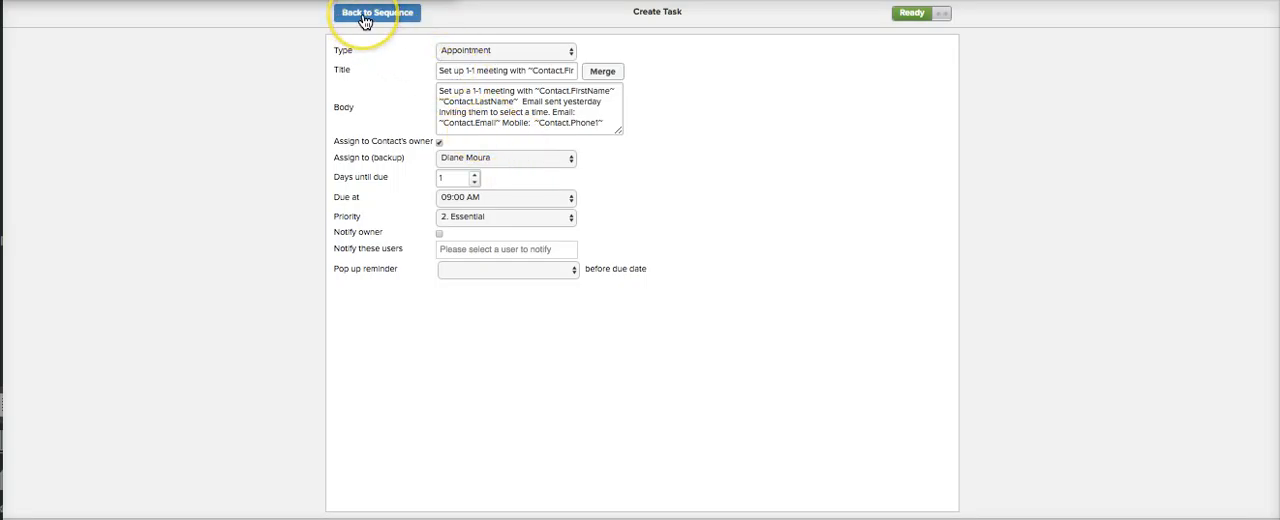
pyautogui.click(365, 20)
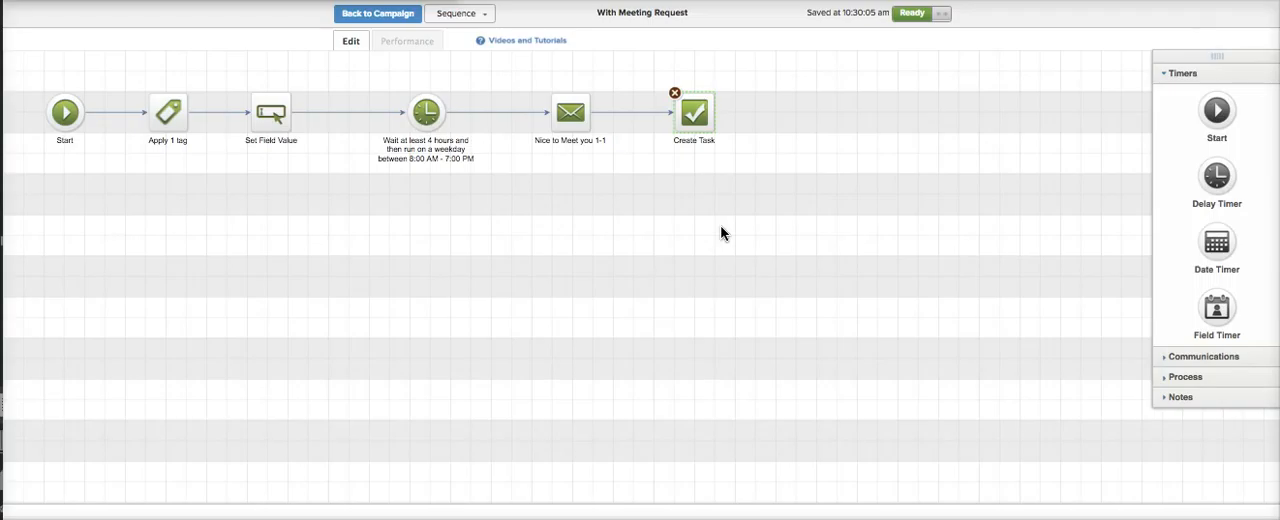
pyautogui.click(365, 14)
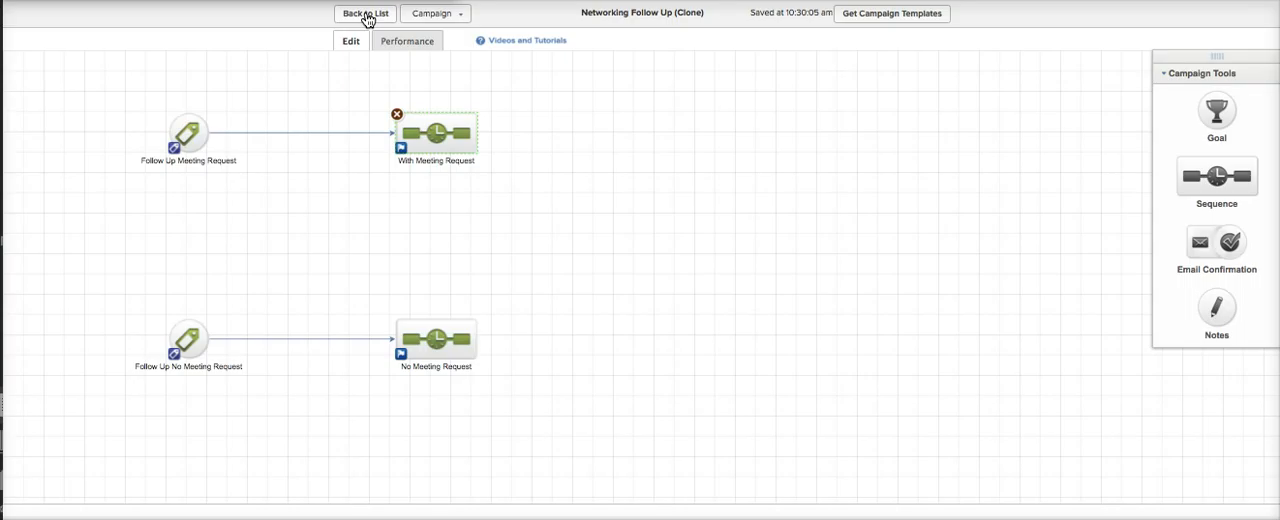
# - Leave the campaign, find the contact with a quick search and open the Contact Intake Form for that contact
pyautogui.click(366, 16)
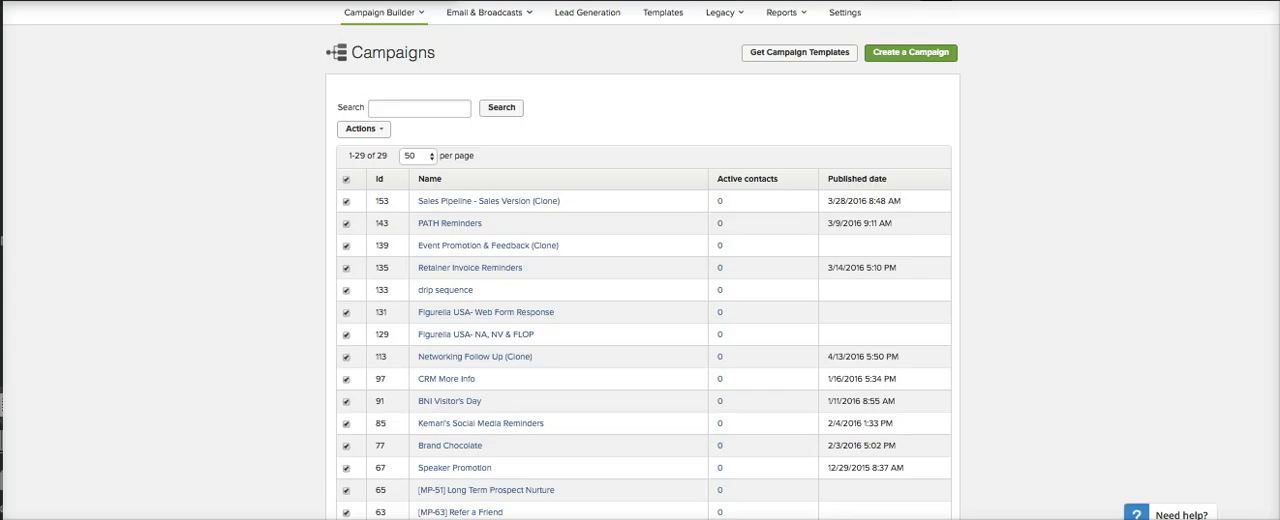
pyautogui.click(766, 23)
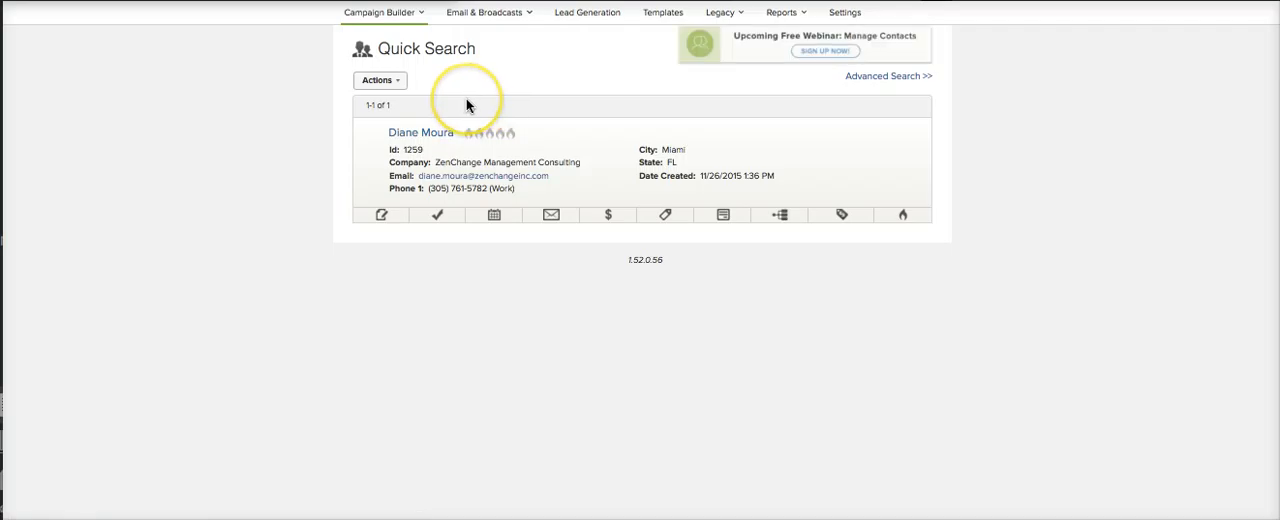
pyautogui.click(724, 217)
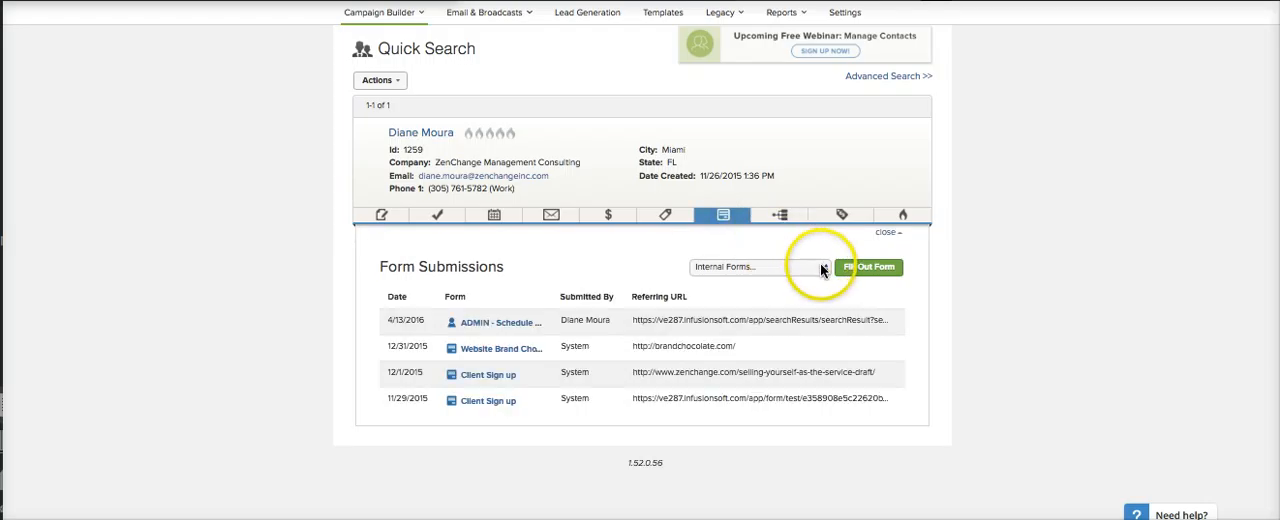
pyautogui.click(821, 266)
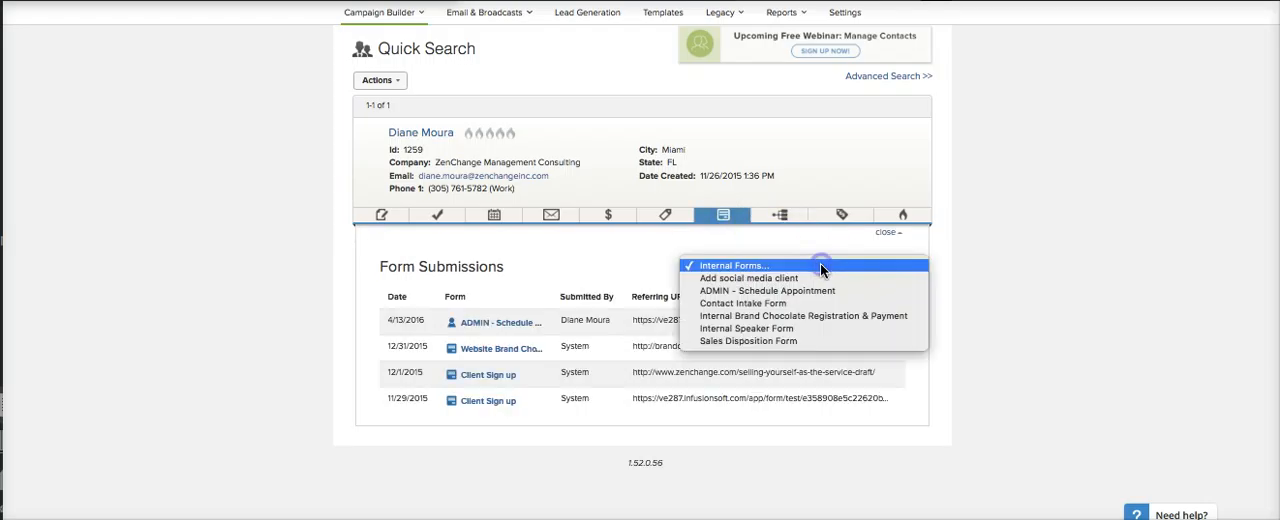
pyautogui.click(742, 303)
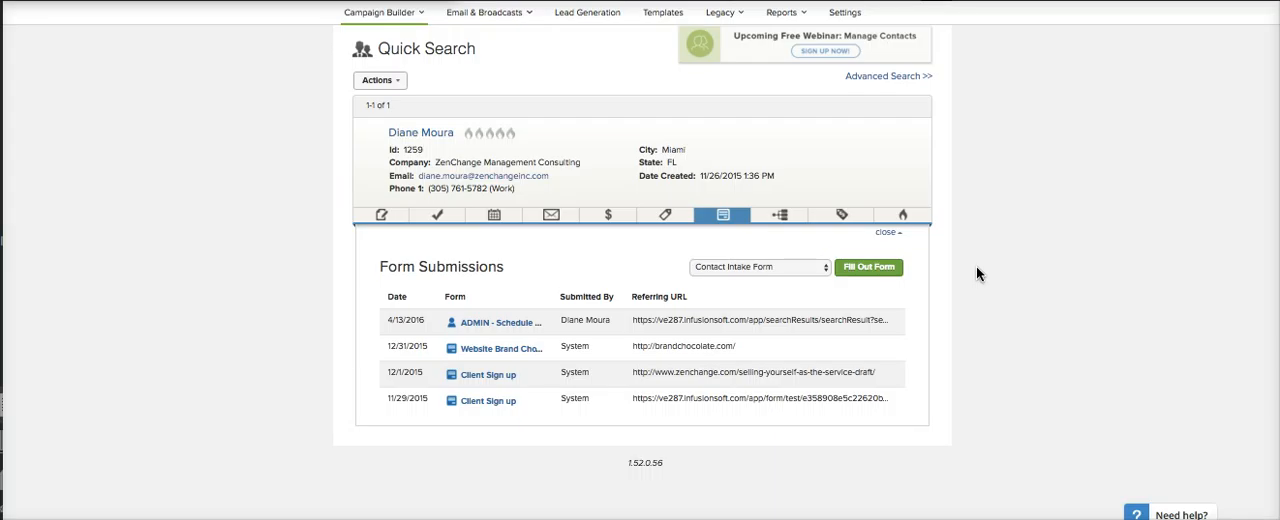
pyautogui.click(868, 268)
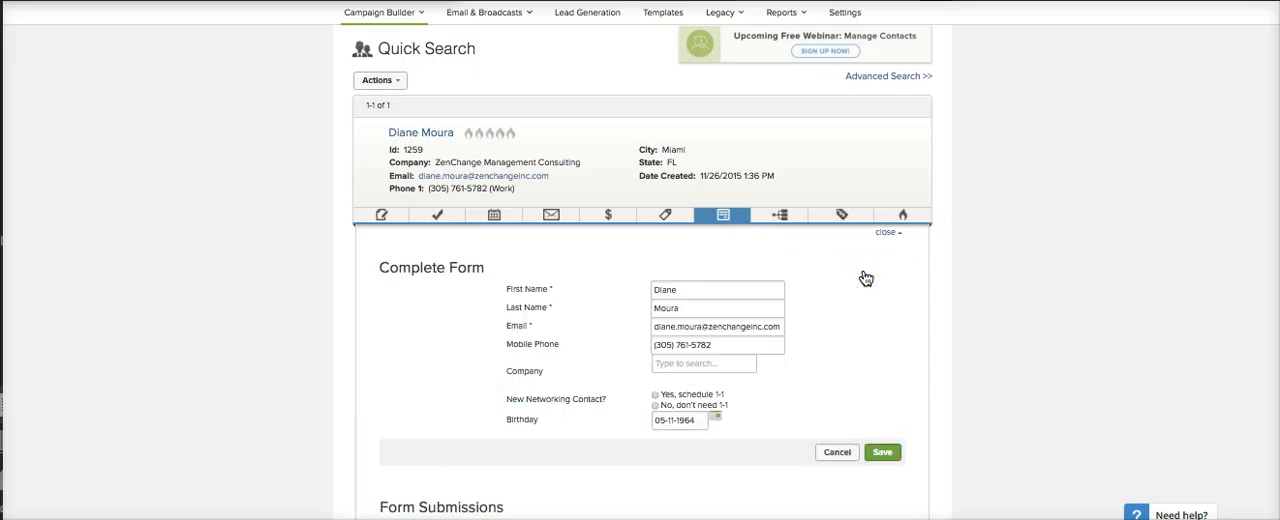
# - Examine the Contact Intake Form's contact fields, New Networking Contact options and birthday field
pyautogui.scroll(-1, 866, 278)
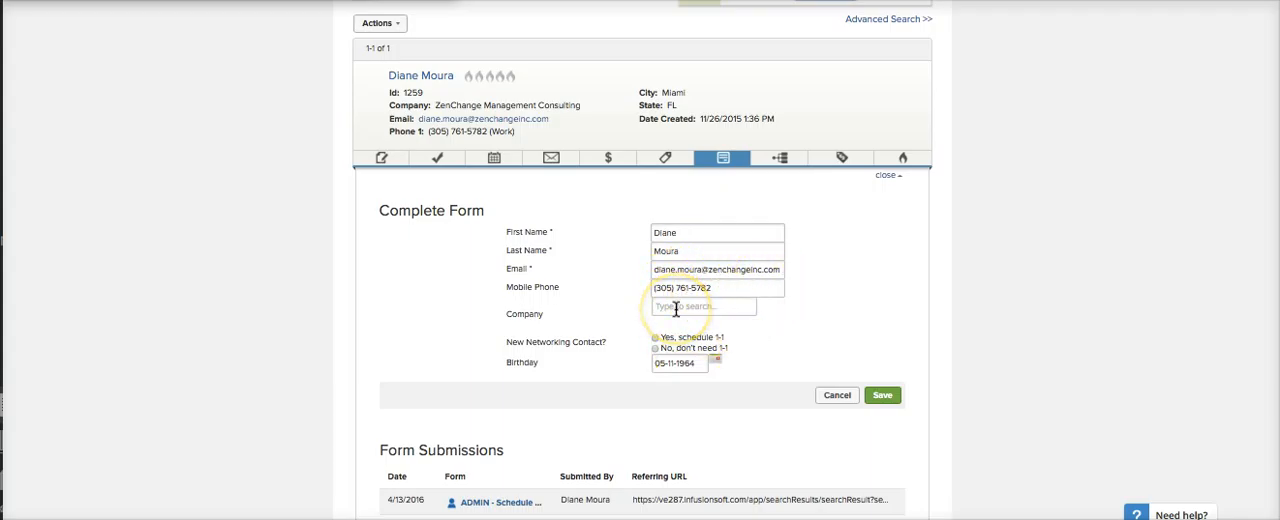
pyautogui.scroll(-1, 829, 337)
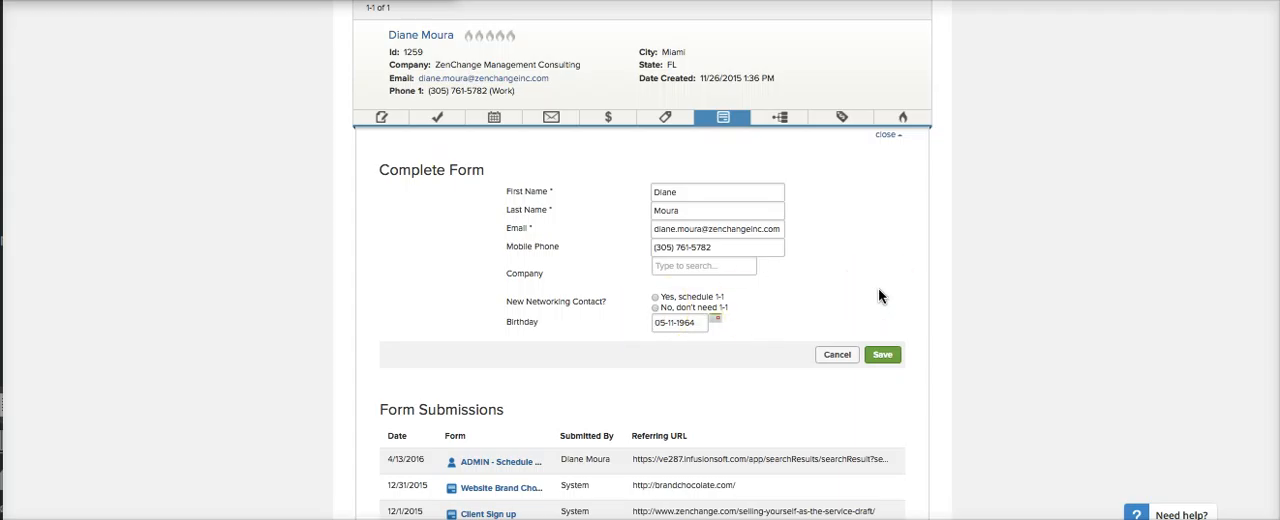
pyautogui.scroll(-1, 878, 287)
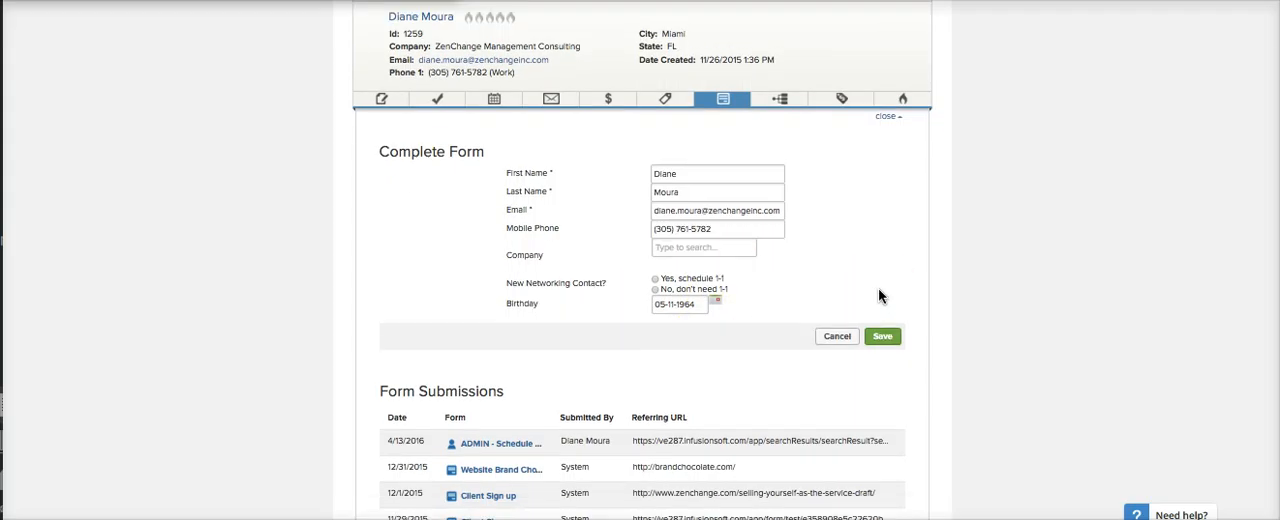
pyautogui.scroll(1, 878, 287)
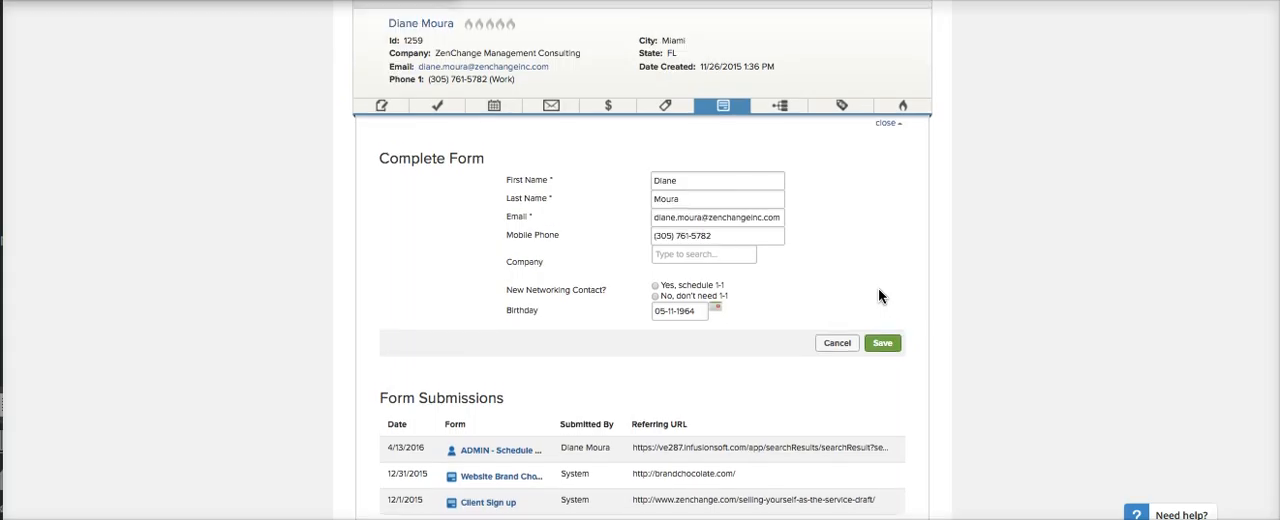
pyautogui.scroll(-1, 878, 287)
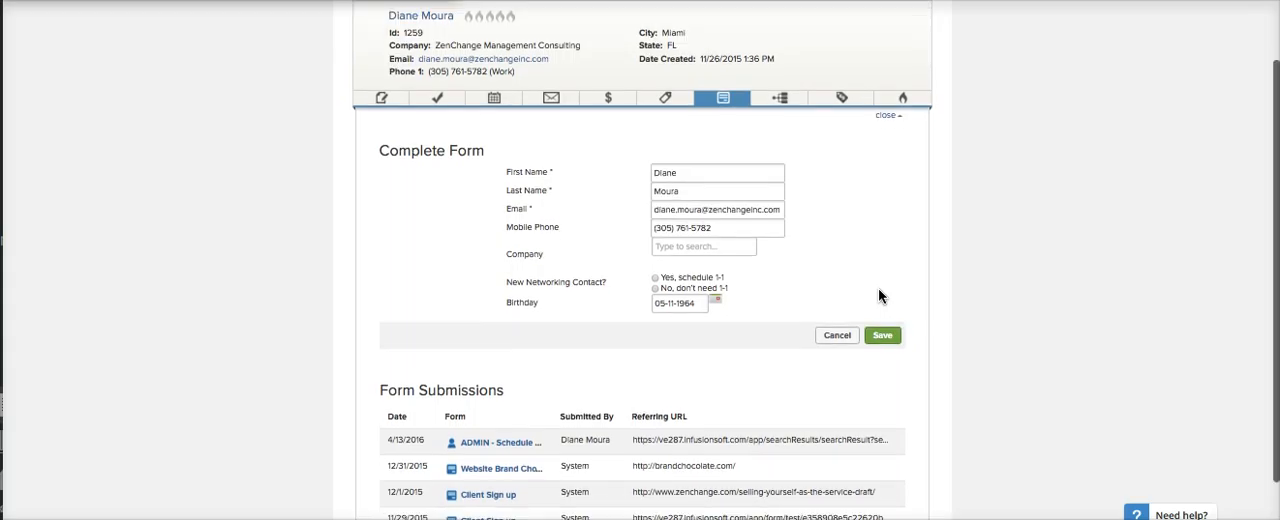
pyautogui.scroll(1, 878, 287)
pyautogui.scroll(-2, 878, 290)
pyautogui.scroll(3, 840, 292)
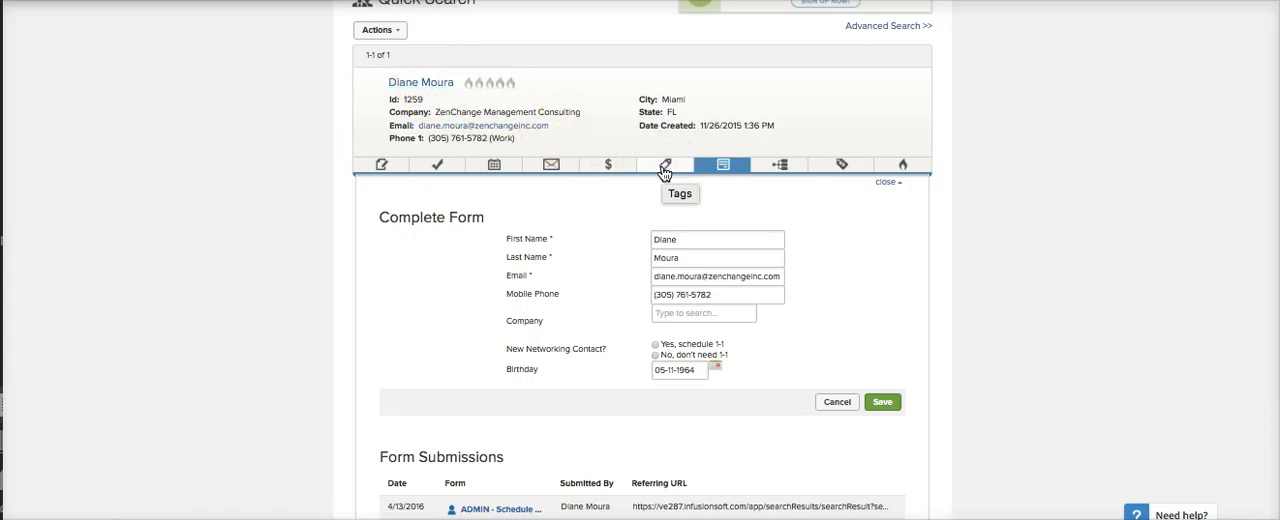
# - Review the list of tags already applied to the contact
pyautogui.click(668, 172)
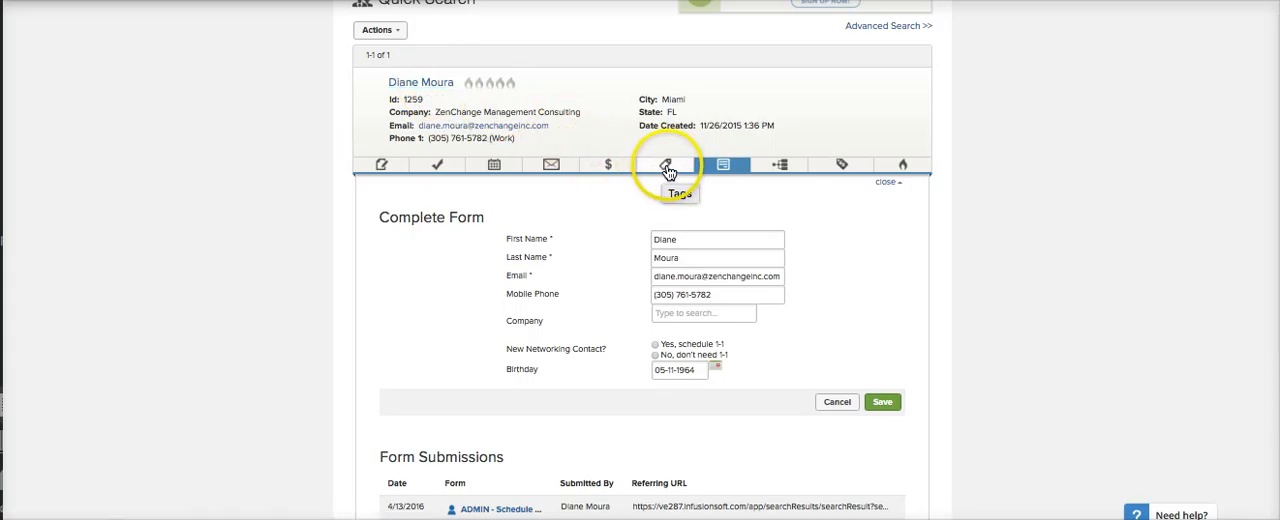
pyautogui.click(668, 208)
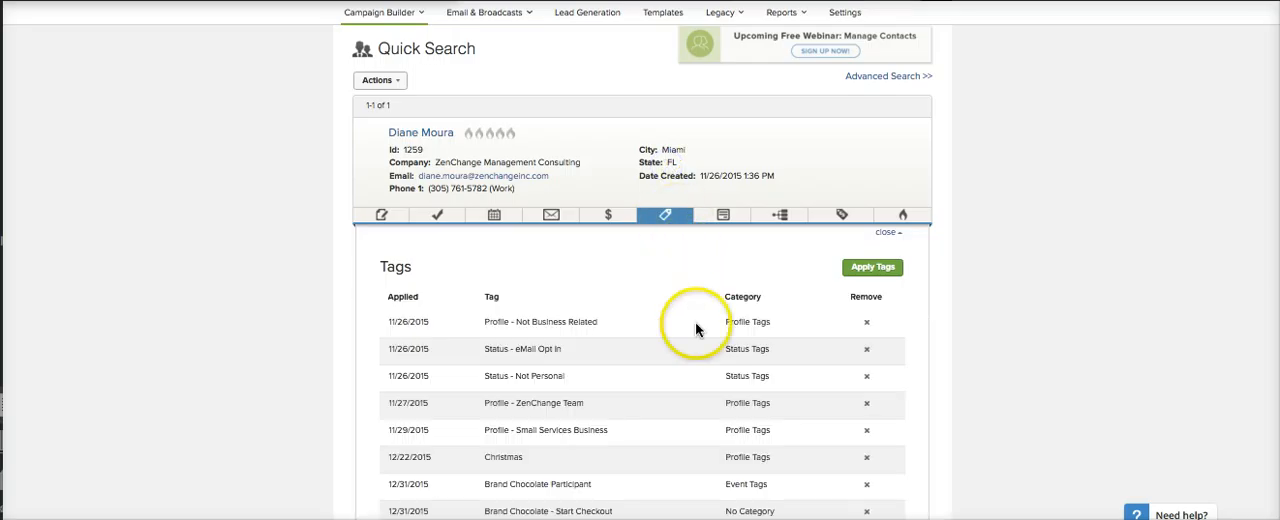
pyautogui.scroll(-3, 695, 323)
pyautogui.scroll(3, 695, 323)
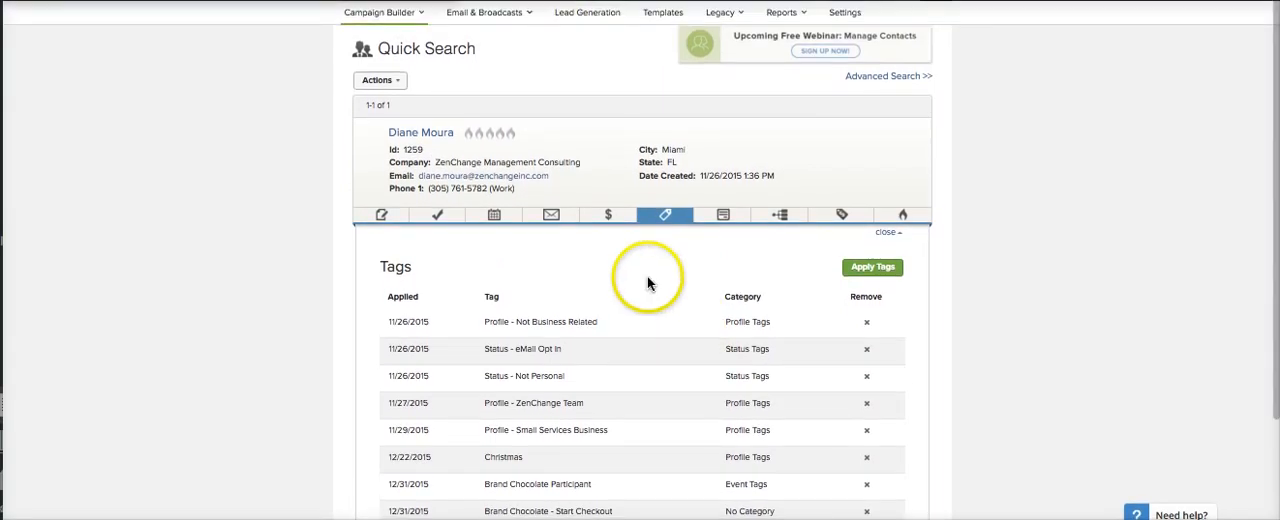
# - Start applying a new tag to the contact, searching the available tags for "netwo"
pyautogui.click(872, 267)
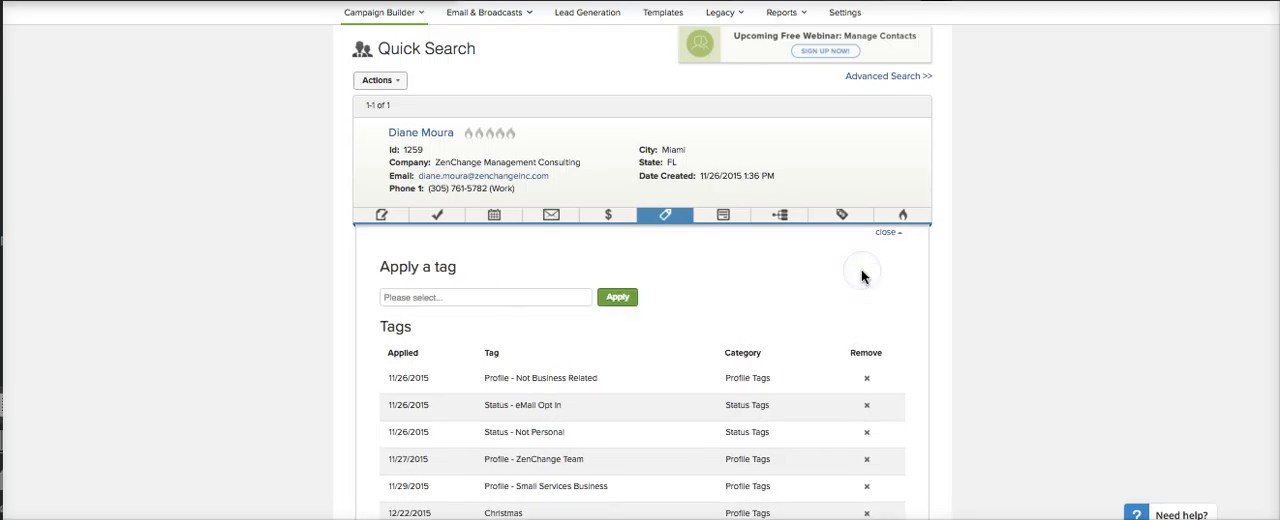
pyautogui.click(468, 302)
pyautogui.write('ne')
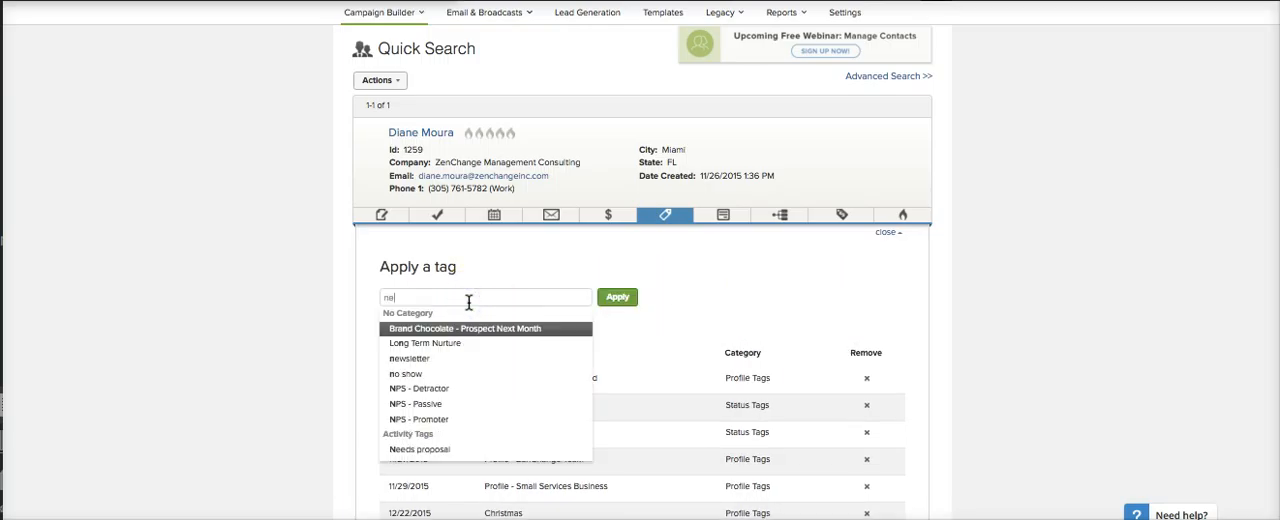
pyautogui.write('two')
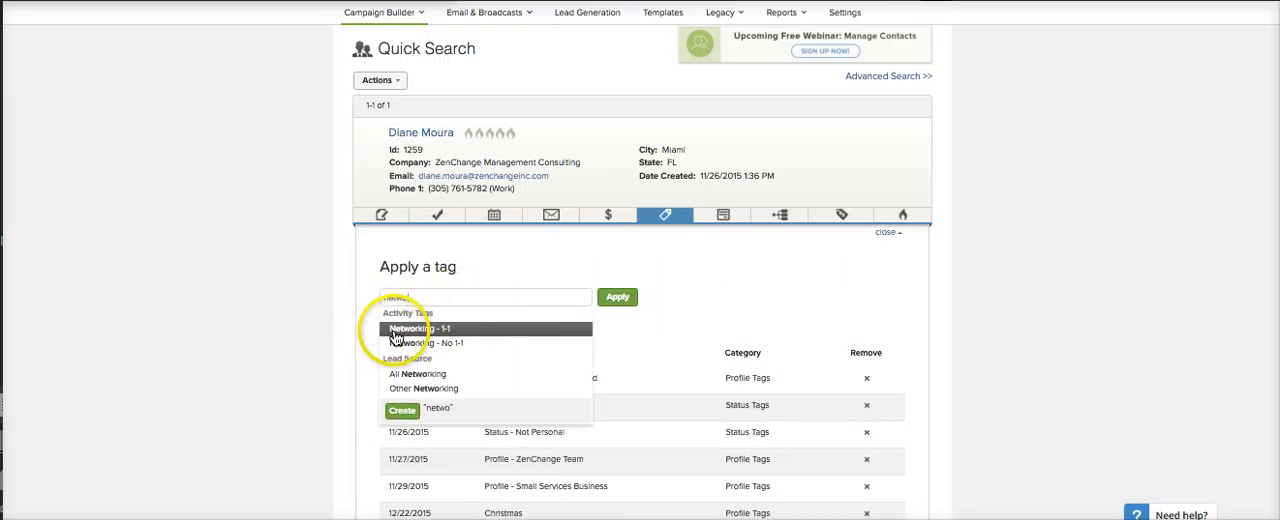